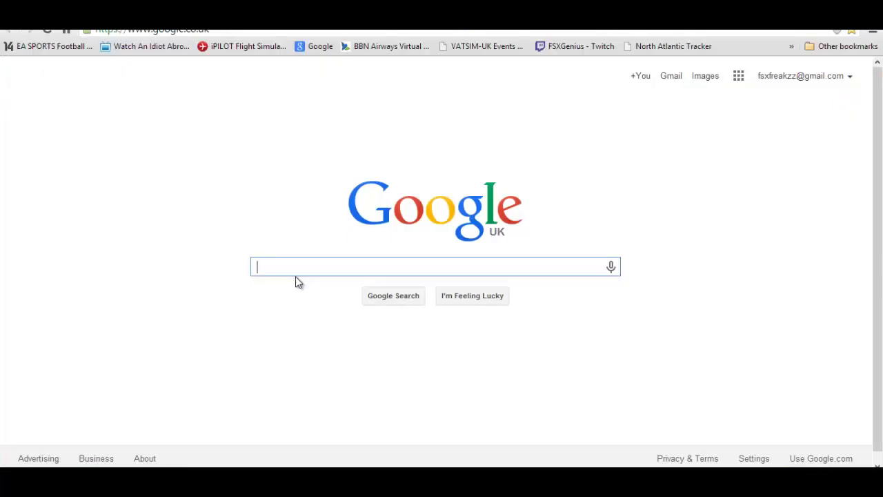
- Search Google for "pmdg liveries" and open the Add-On Liveries page from PMDG Simulations
text(pmdg)
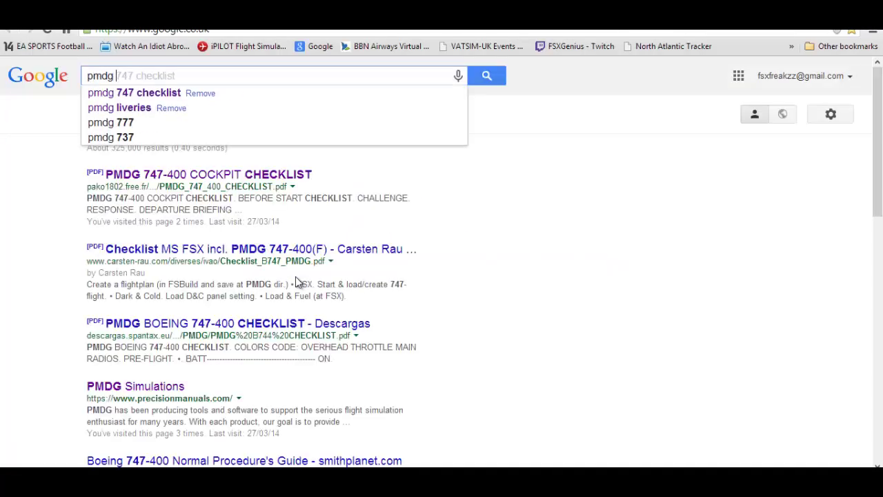
key(Down)
key(Down)
key(Return)
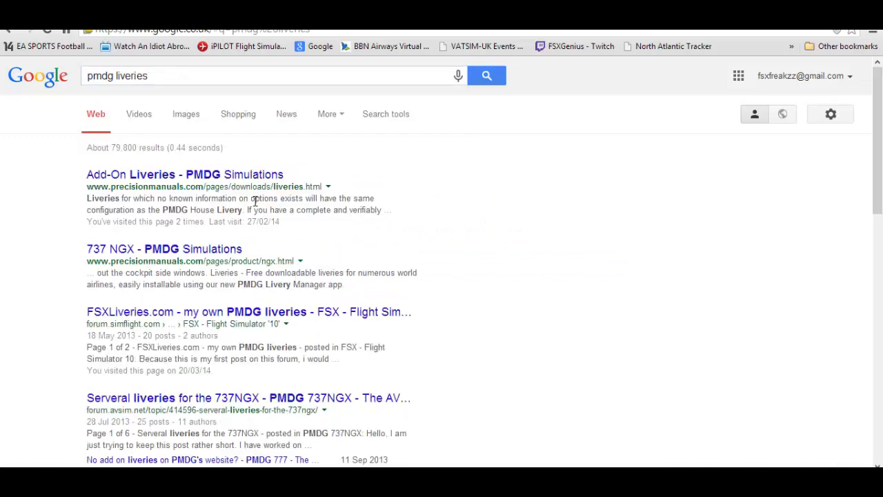
scroll(241, 251, down, 1)
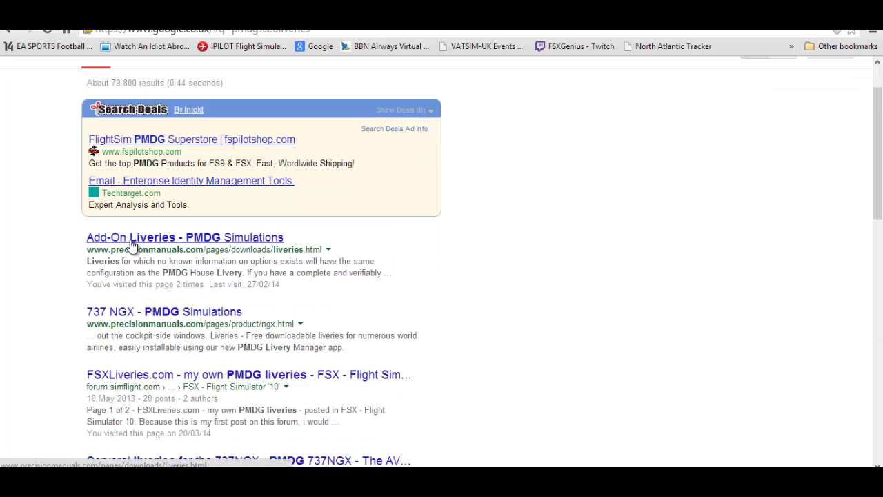
click(182, 239)
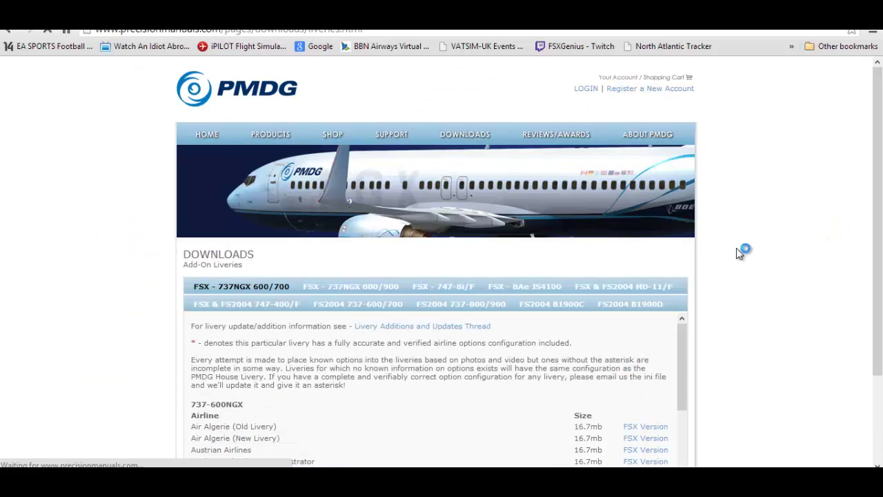
- Show the FSX 737NGX 800/900 liveries and download the FSX version of the Norwegian Air Shuttle winglets livery
scroll(737, 248, down, 1)
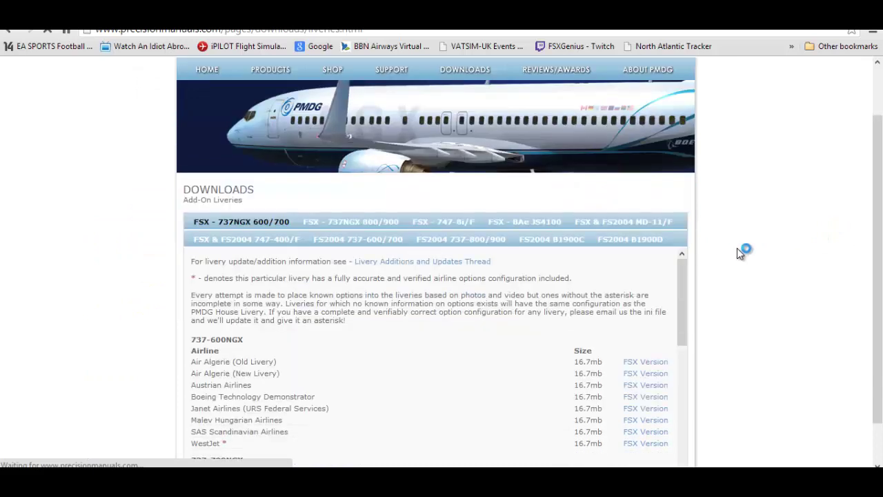
click(357, 222)
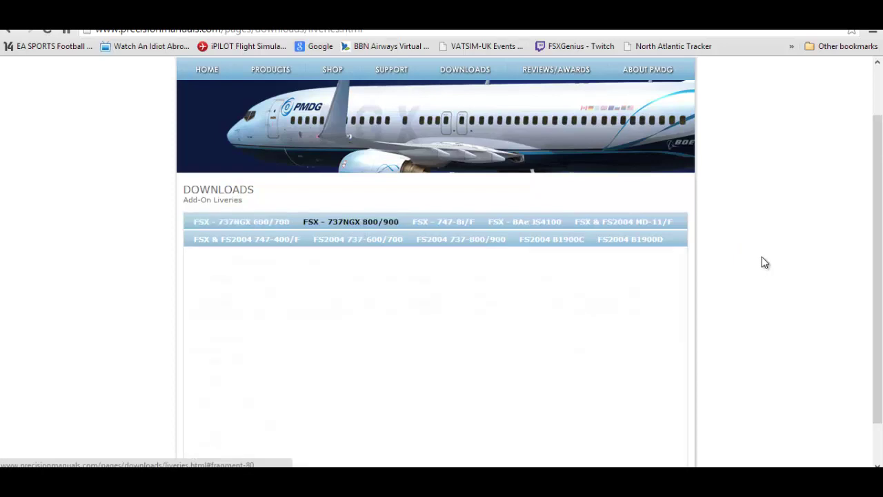
scroll(758, 241, down, 1)
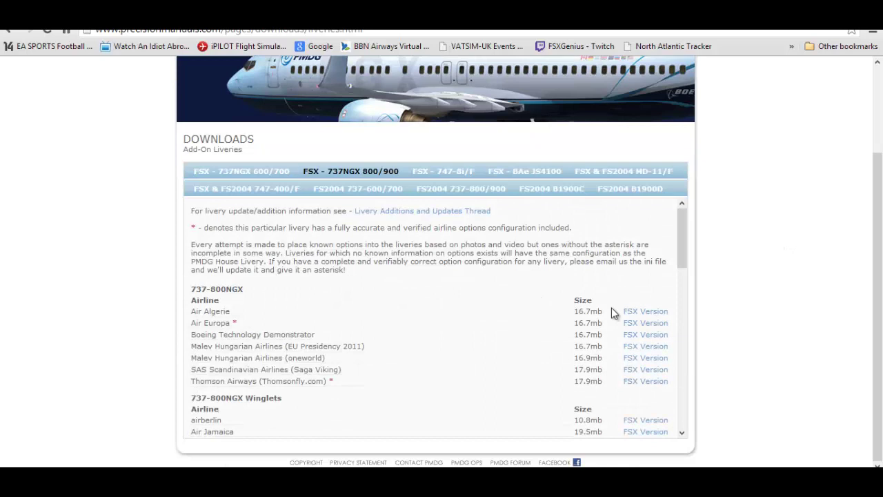
drag(680, 254, 680, 316)
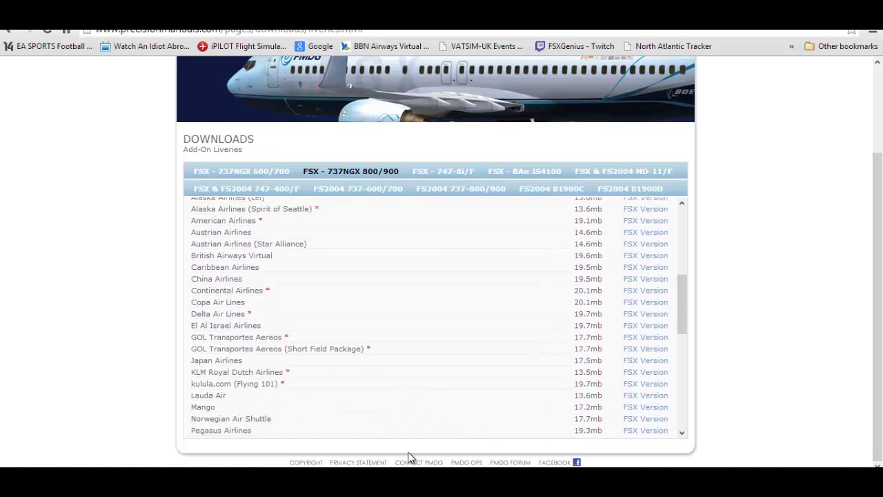
click(629, 420)
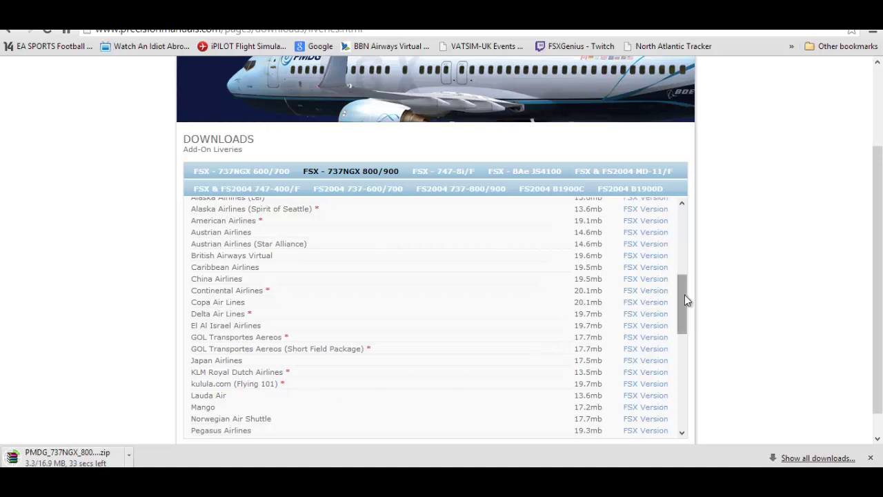
- Look through the add-on liveries offered for the FSX 737NGX 600/700
drag(684, 295, 422, 228)
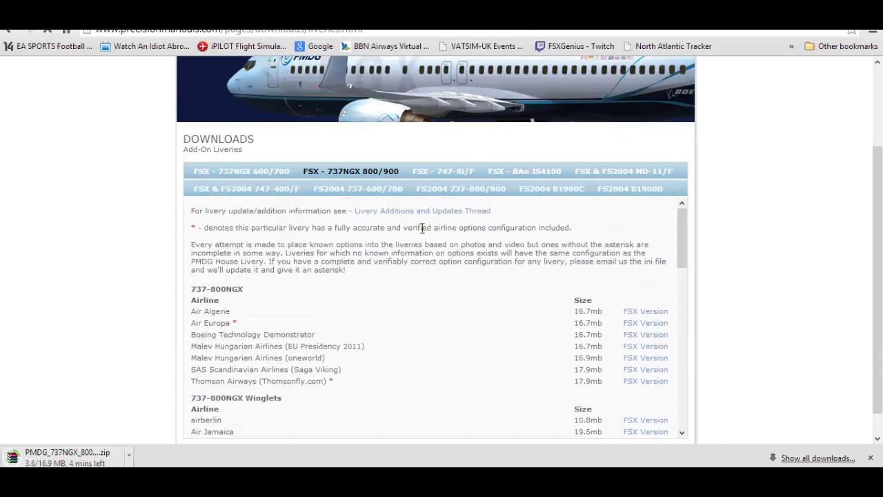
click(249, 174)
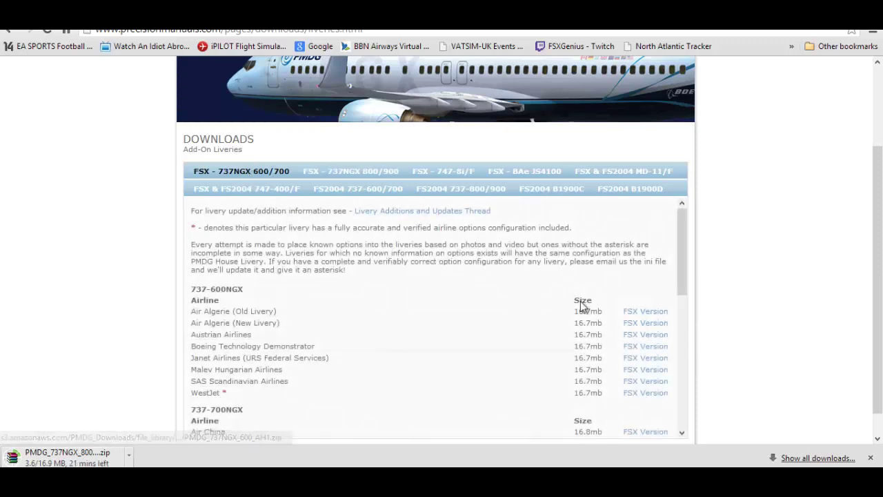
drag(684, 249, 666, 236)
scroll(680, 286, down, 2)
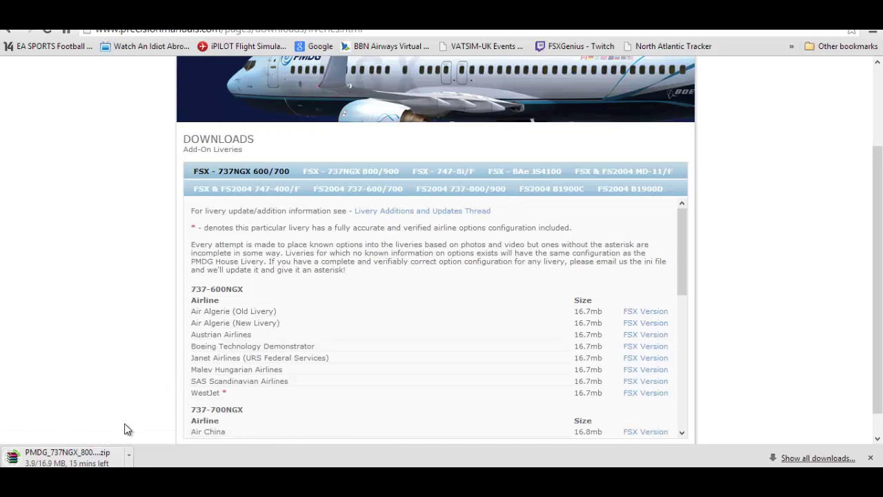
- Set the downloading 737NGX 800 livery zip to open automatically when it is complete
click(99, 462)
scroll(264, 361, up, 2)
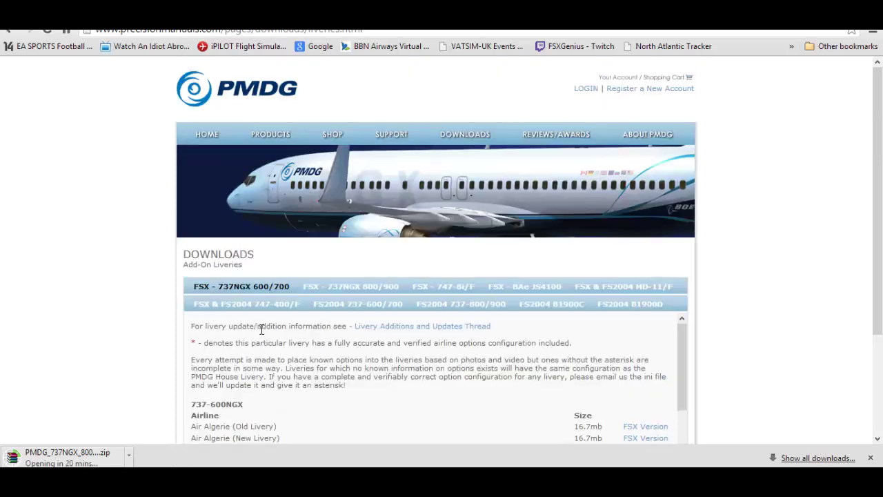
mouse_move(257, 133)
scroll(283, 285, down, 1)
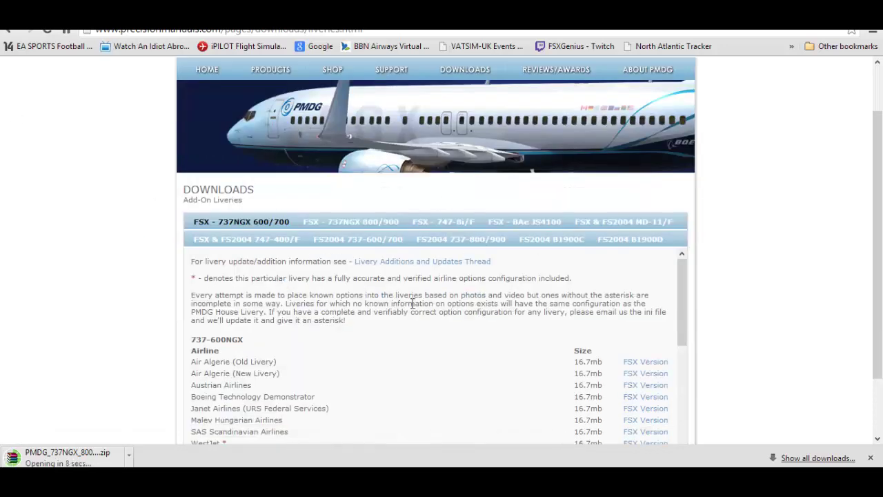
scroll(740, 267, down, 1)
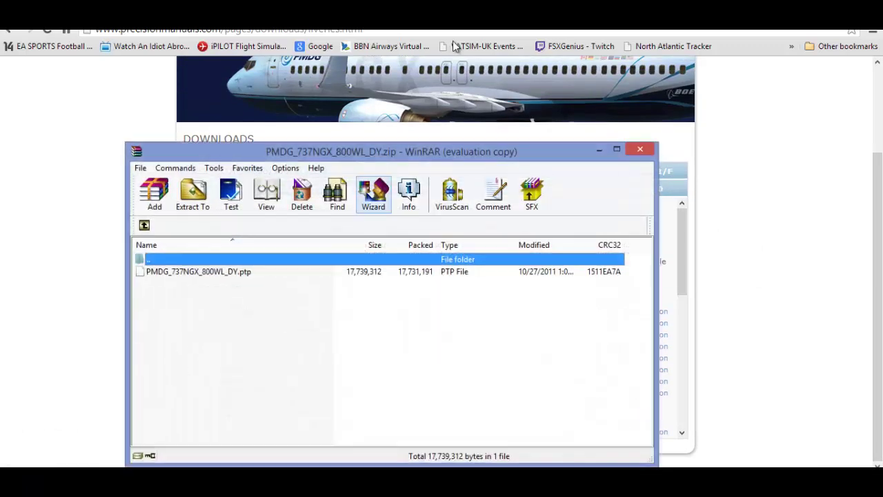
- Clear the browser from view, dismiss the WinRAR licence reminder and reposition the archive window over the desktop
click(640, 149)
click(476, 314)
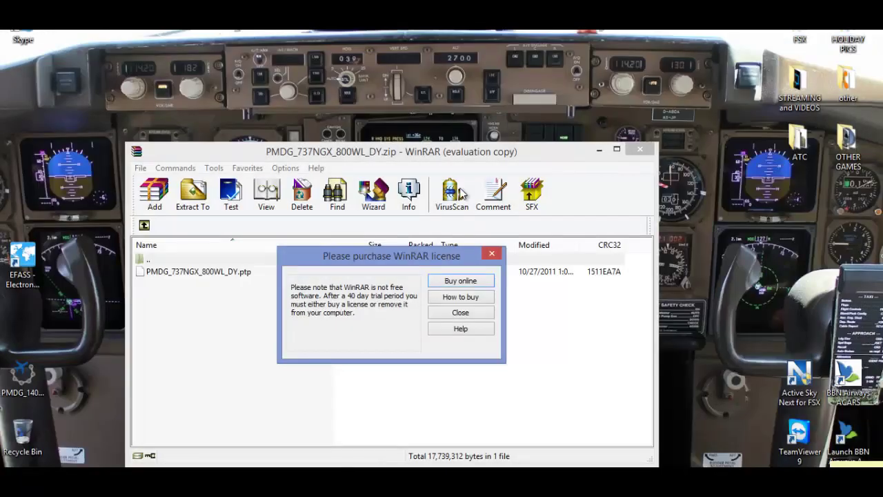
click(460, 314)
drag(364, 153, 357, 34)
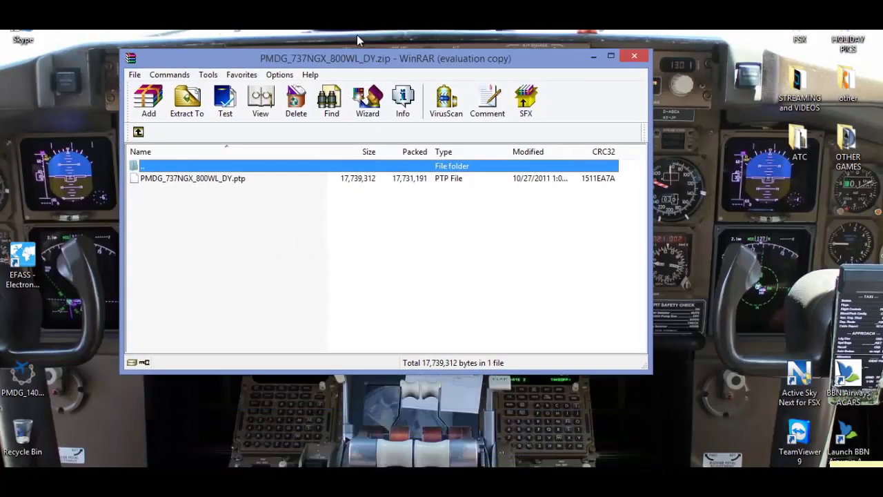
- Extract PMDG_737NGX_800WL_DY.ptp from the archive to an empty spot on the desktop and close WinRAR
click(223, 150)
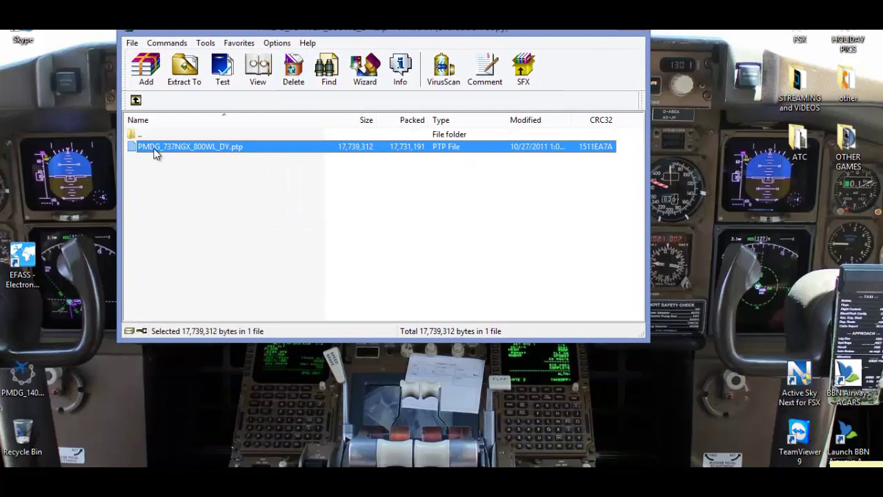
drag(165, 152, 685, 117)
drag(176, 188, 704, 76)
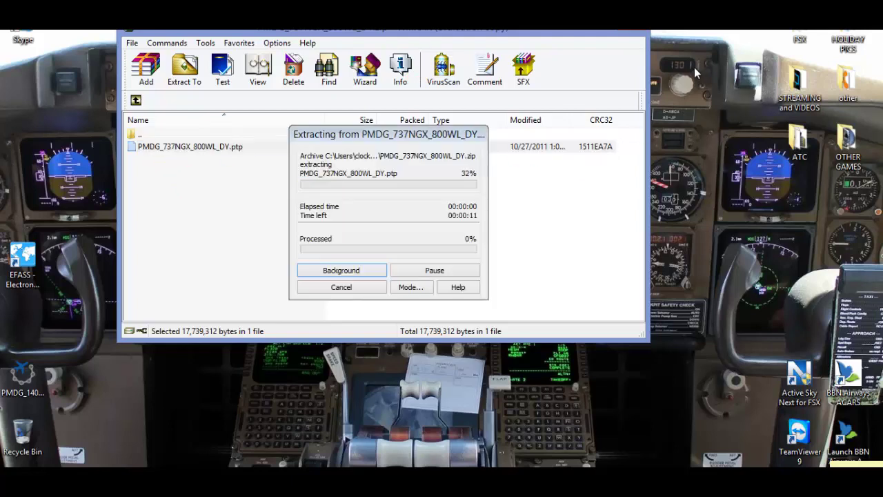
click(629, 32)
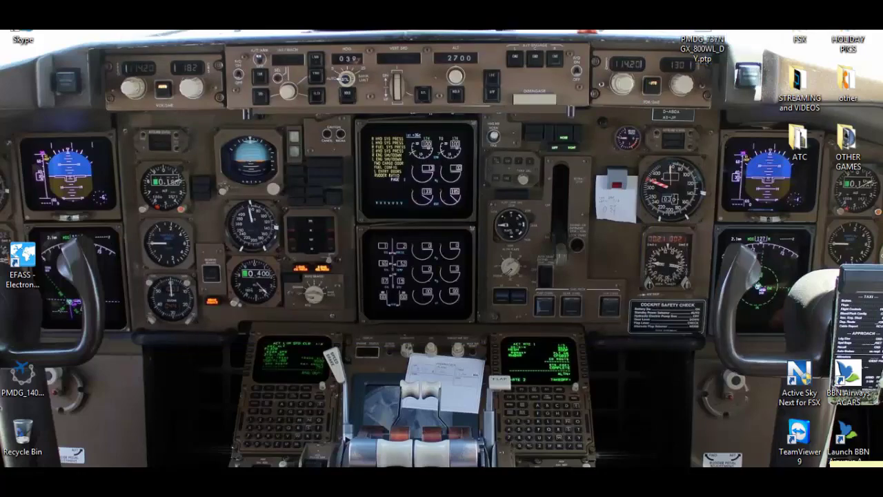
- Launch the PMDG 737-NGX Livery Manager from the Windows Start screen and reposition its window
key(super)
scroll(270, 289, down, 10)
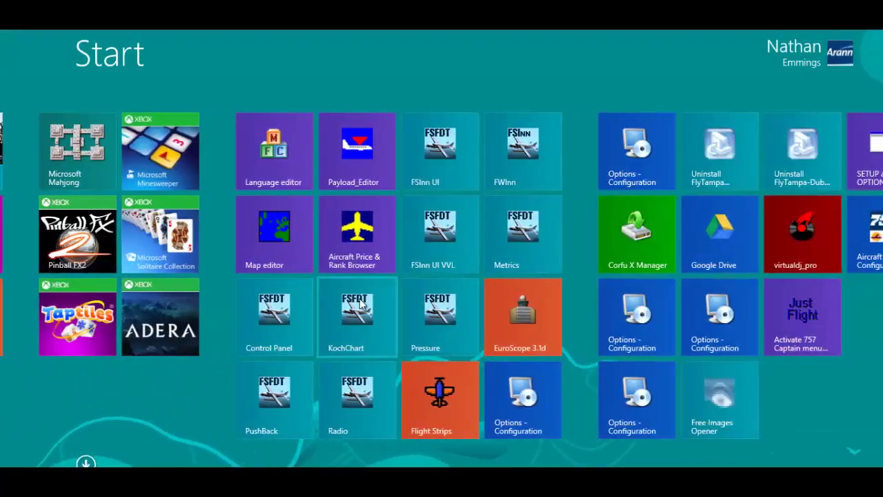
scroll(360, 303, down, 8)
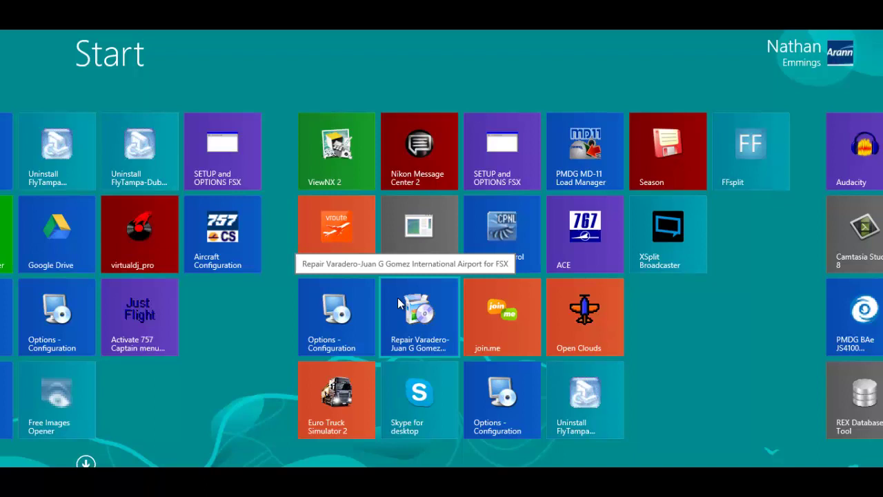
scroll(397, 298, down, 5)
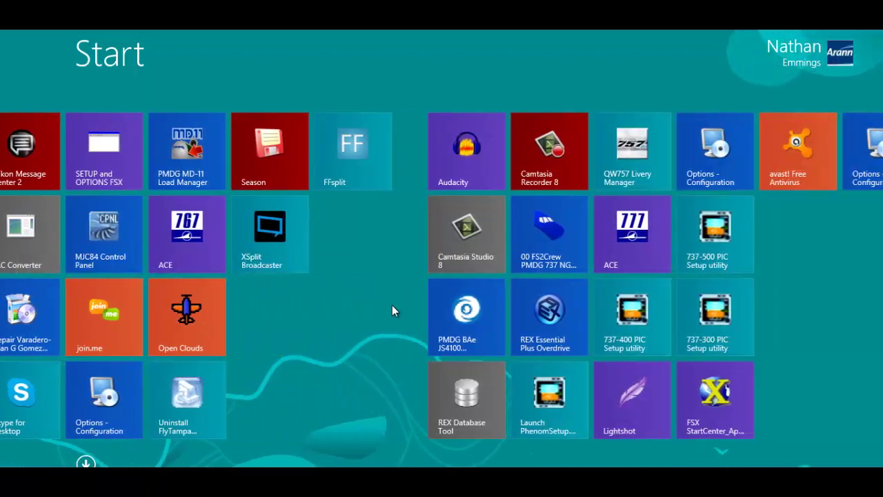
scroll(394, 307, down, 2)
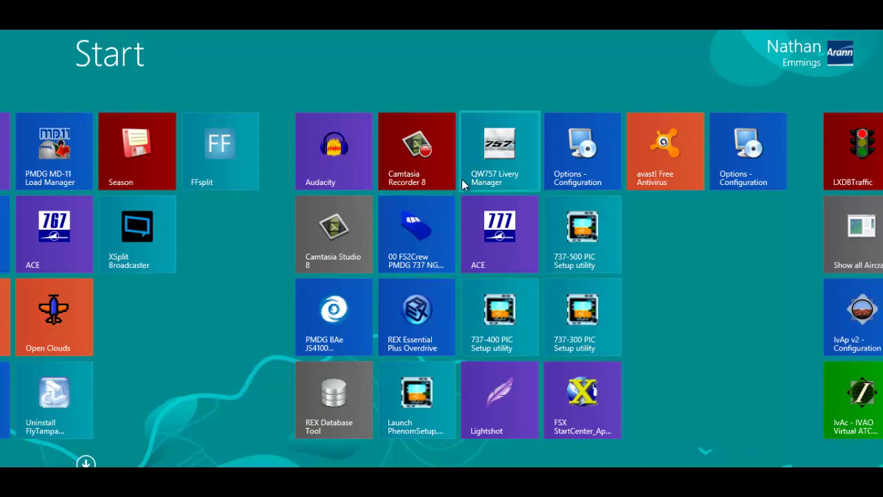
scroll(449, 201, down, 4)
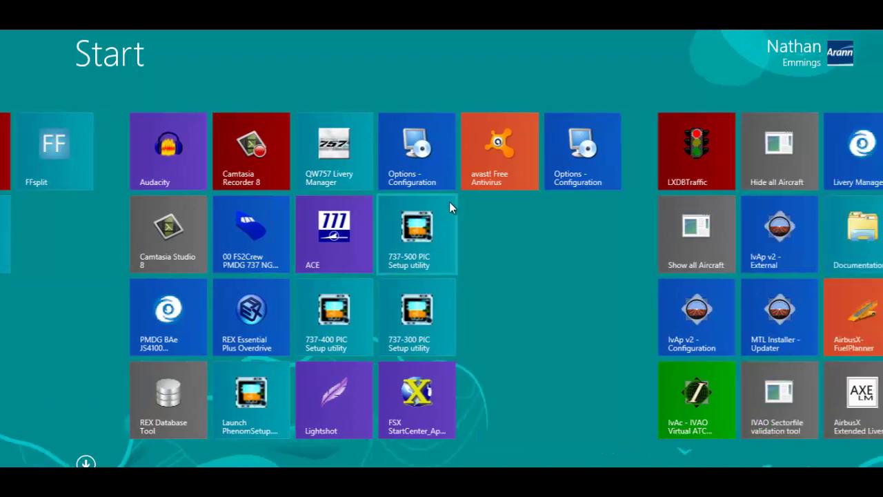
scroll(449, 201, down, 2)
click(617, 165)
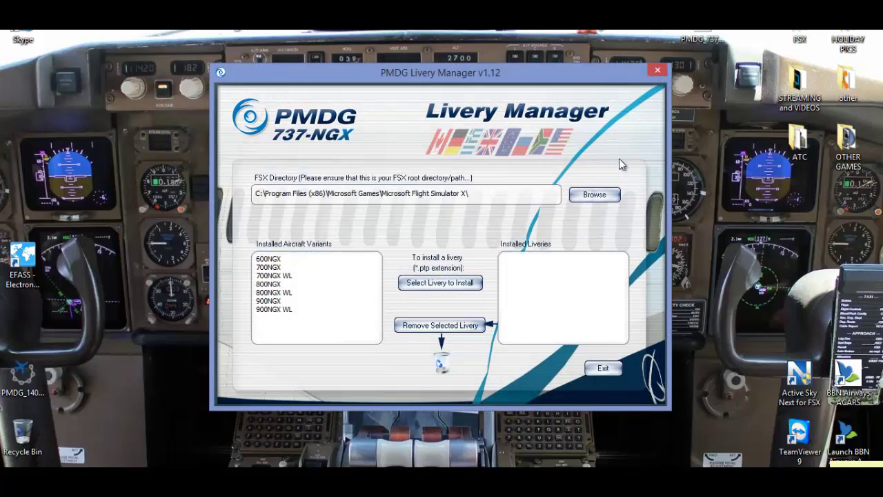
drag(570, 75, 476, 32)
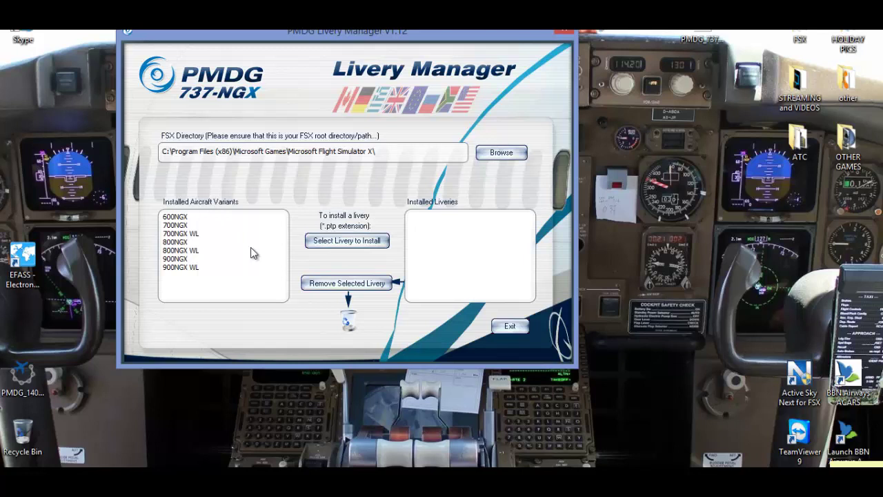
- For the 800NGX WL variant, install PMDG_737NGX_800WL_DY.ptp from the desktop, agree to reinstall it, and close the Livery Manager
click(198, 251)
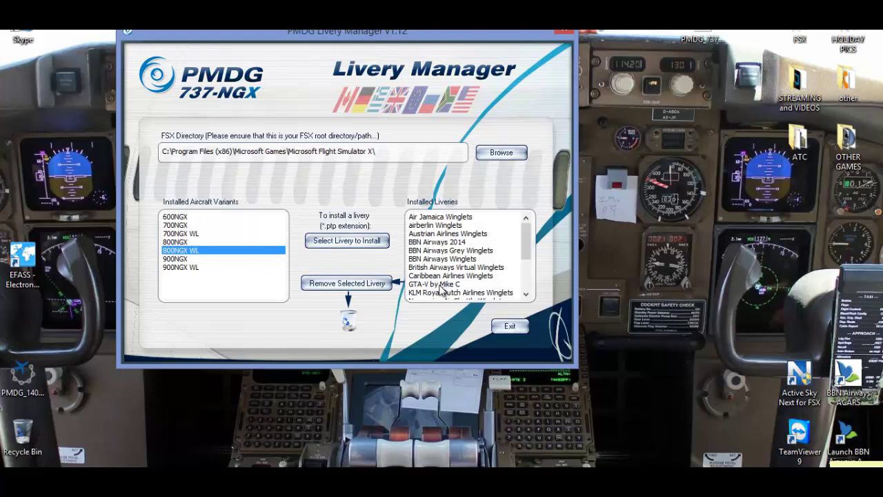
click(350, 241)
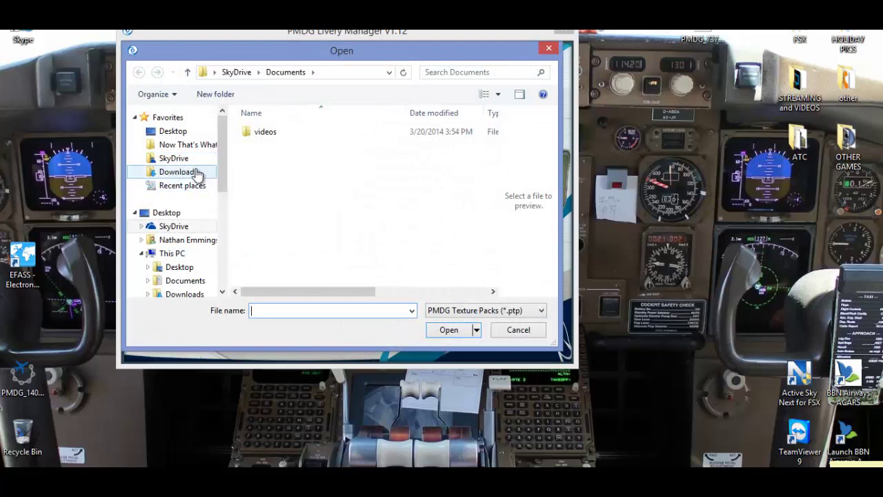
click(169, 213)
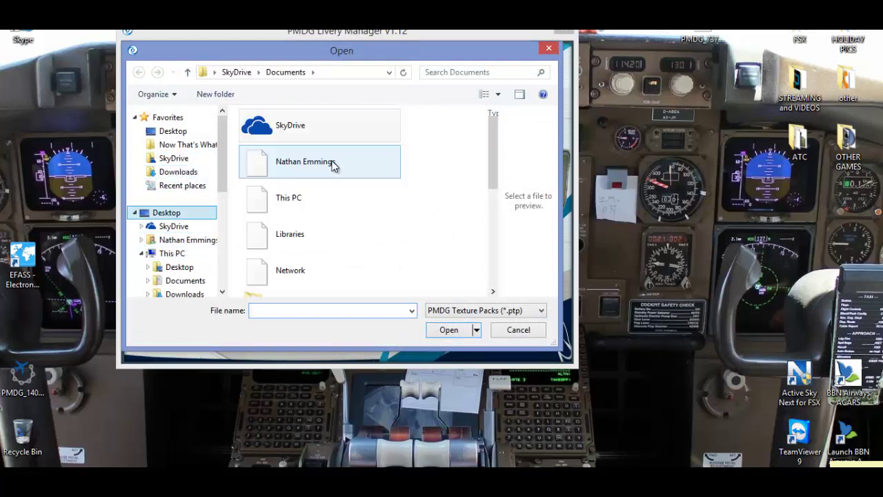
drag(491, 153, 490, 240)
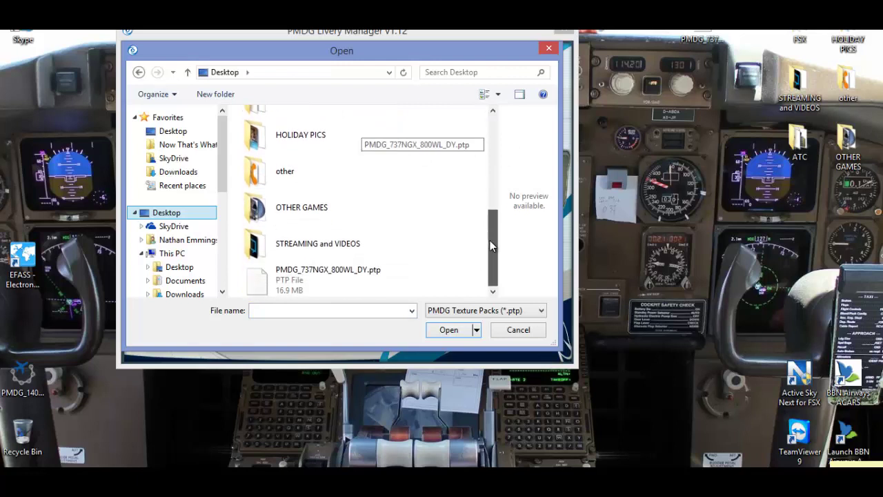
double_click(354, 293)
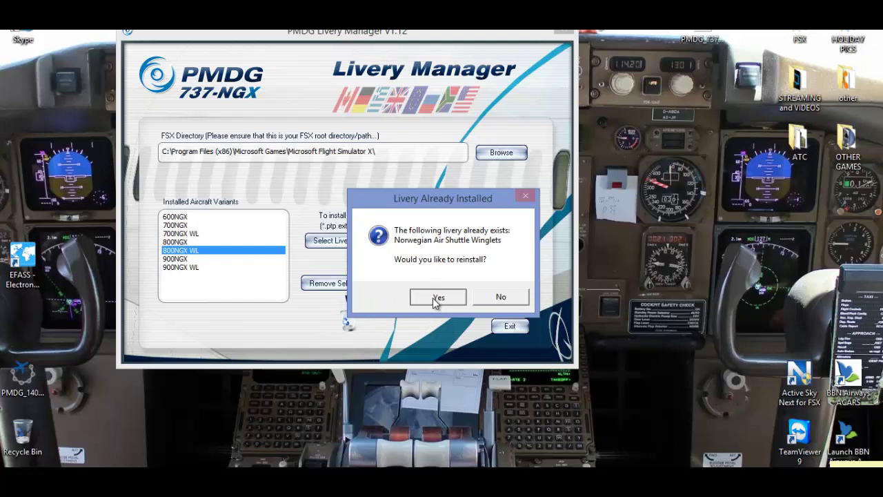
click(437, 296)
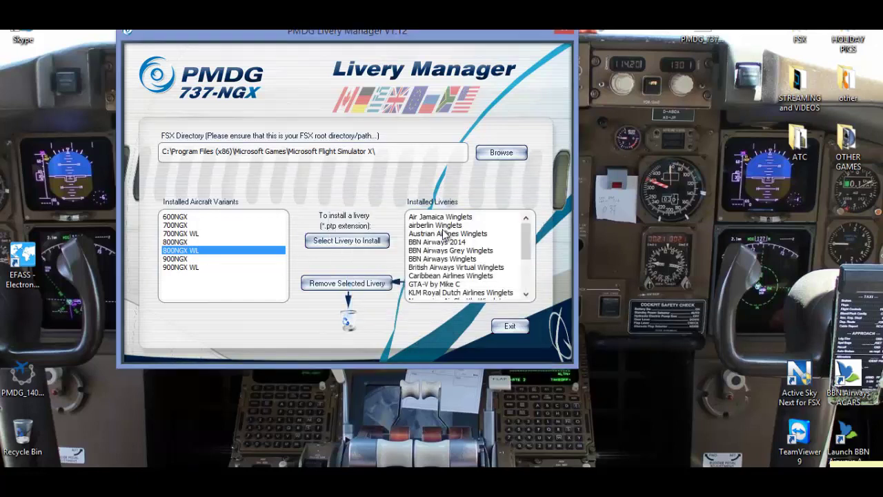
mouse_move(524, 233)
mouse_down()
mouse_move(523, 279)
mouse_move(524, 229)
mouse_up()
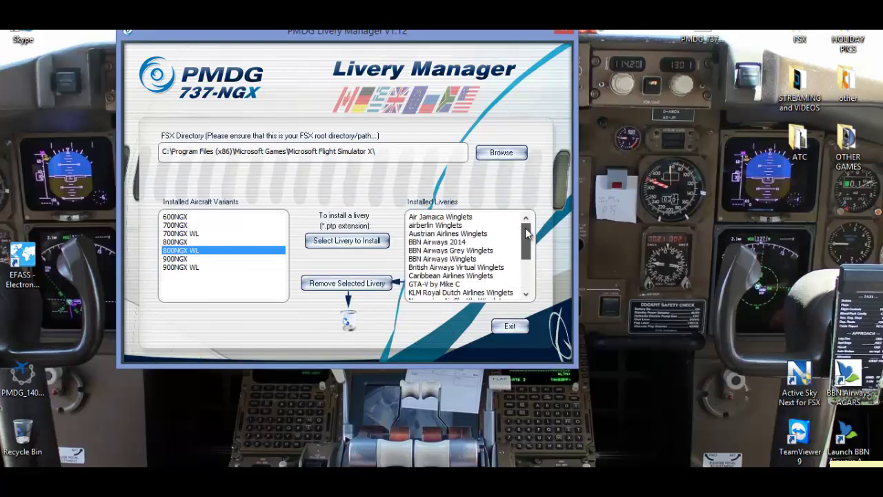
click(565, 31)
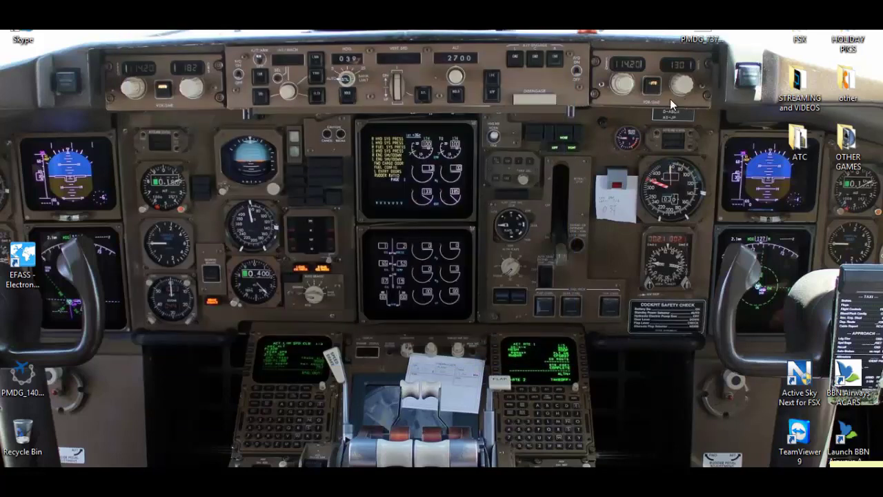